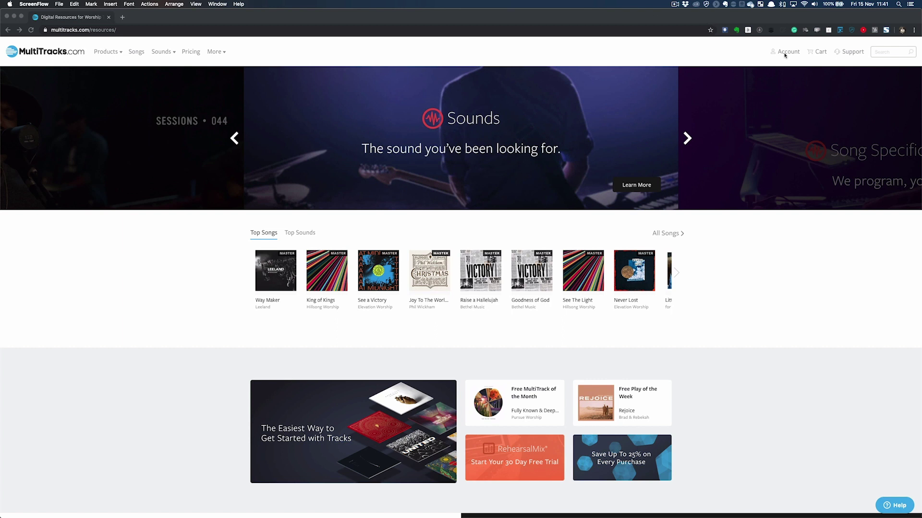
Open the song Library from the account menu and search it for 'living hope'
left_click(784, 54)
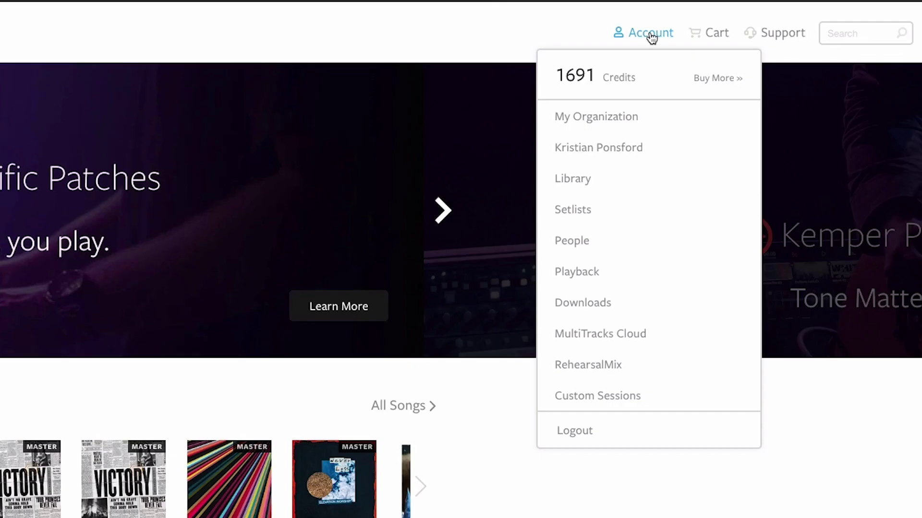
left_click(578, 180)
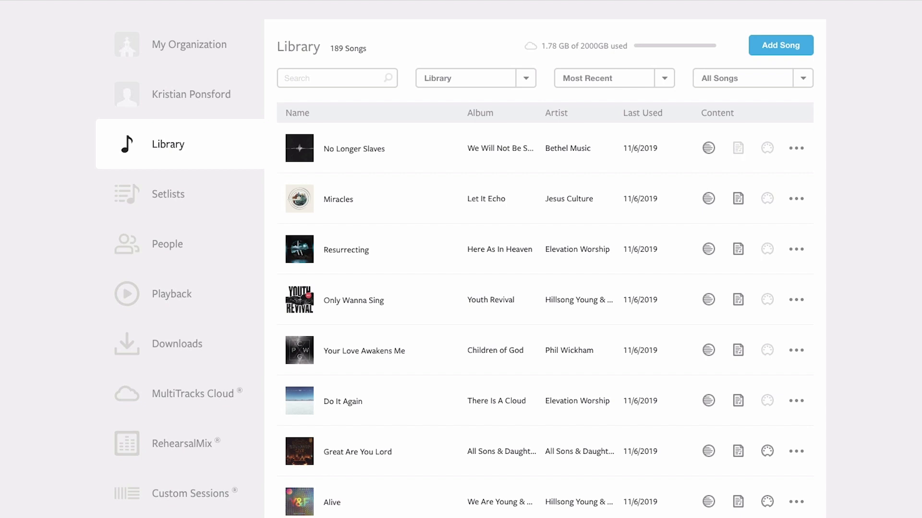
left_click(318, 80)
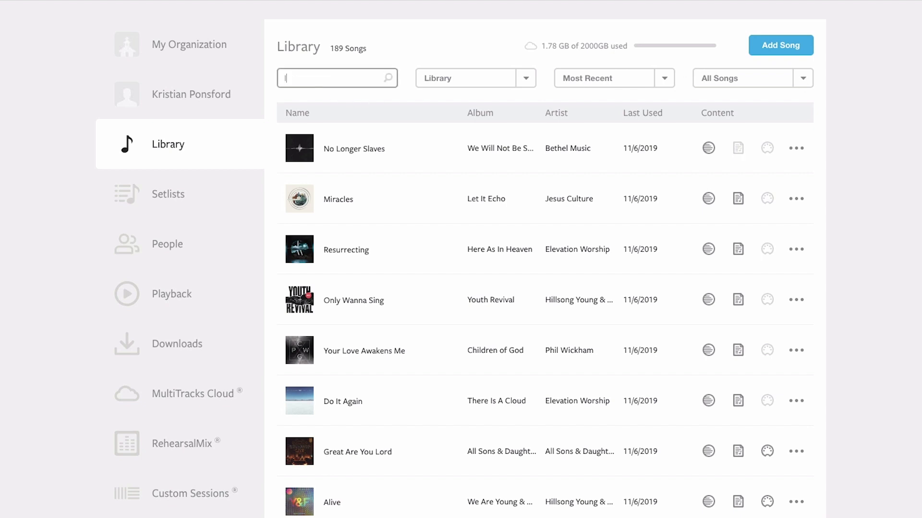
type("living hope")
key("Return")
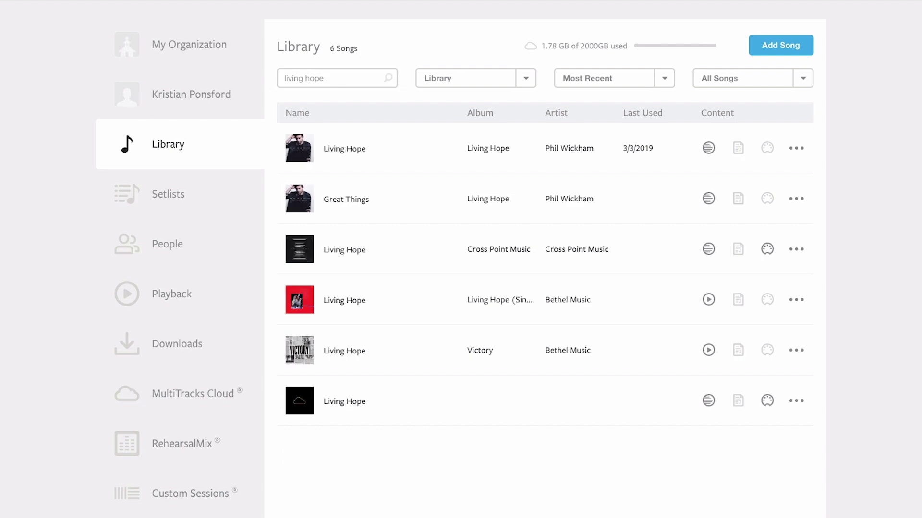
Add a Lyrics MIDI bus to Phil Wickham's Living Hope and set its cue note to F#
left_click(767, 149)
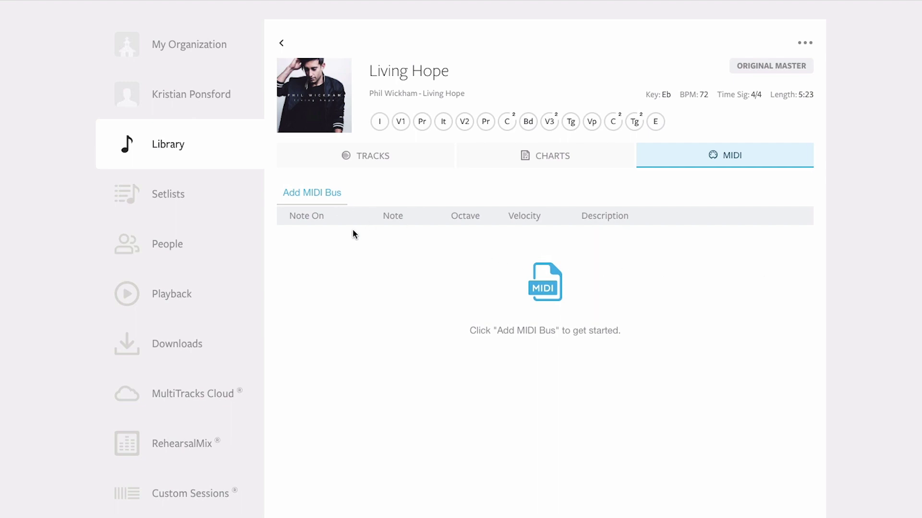
left_click(313, 194)
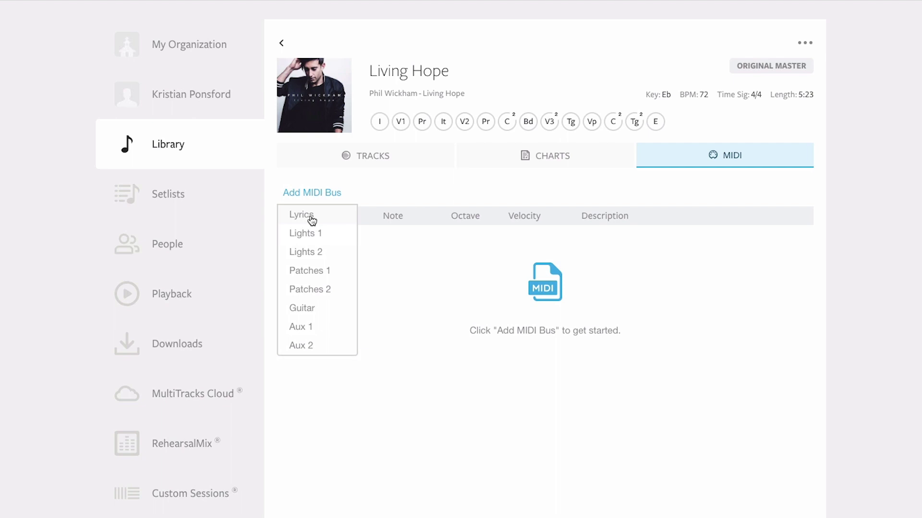
left_click(311, 219)
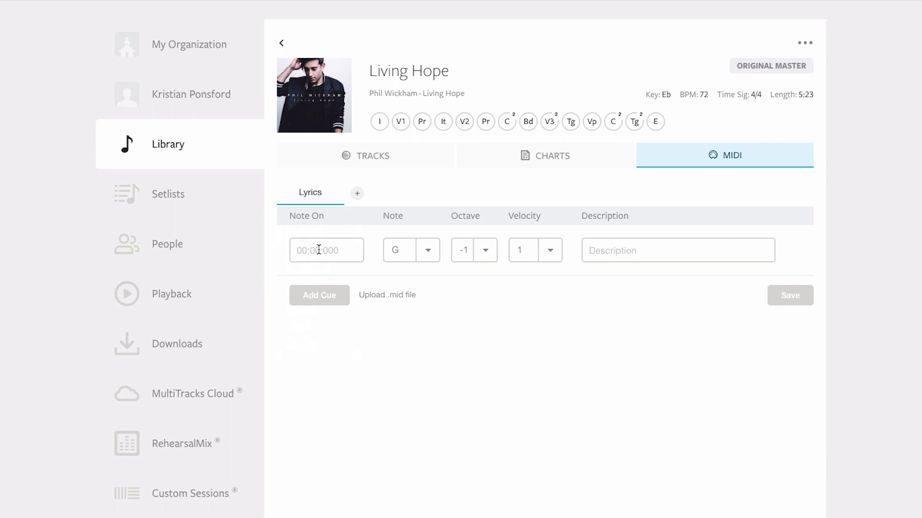
left_click(426, 249)
left_click(422, 243)
Upload Living Hope.mid from the Desktop into the Lyrics bus and scroll through the imported cues
left_click(390, 297)
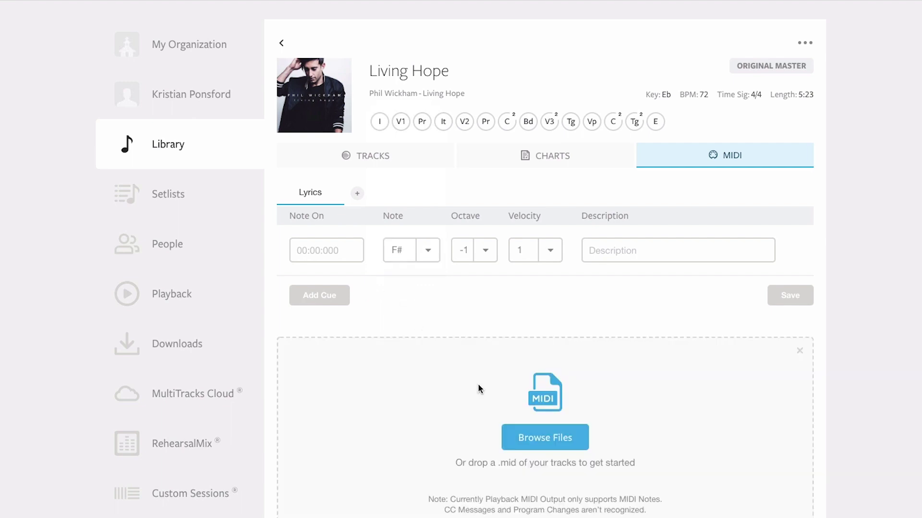
left_click(541, 437)
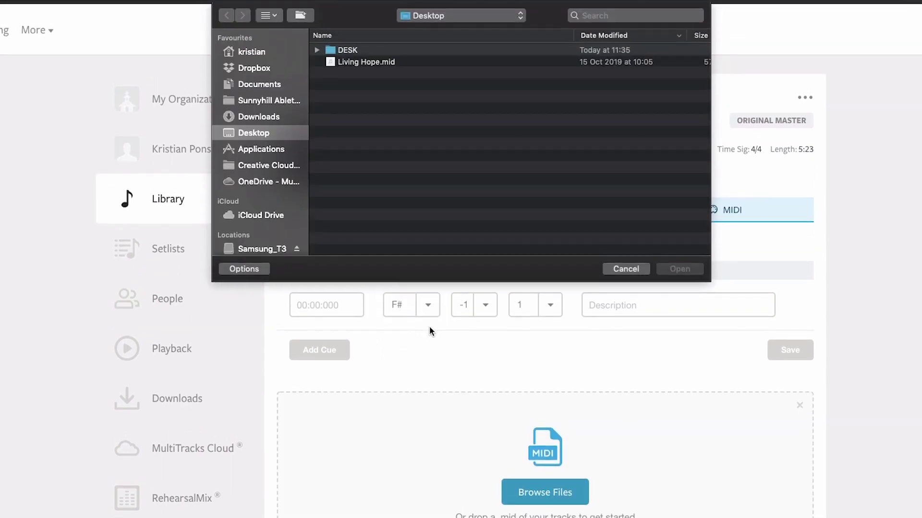
double_click(384, 62)
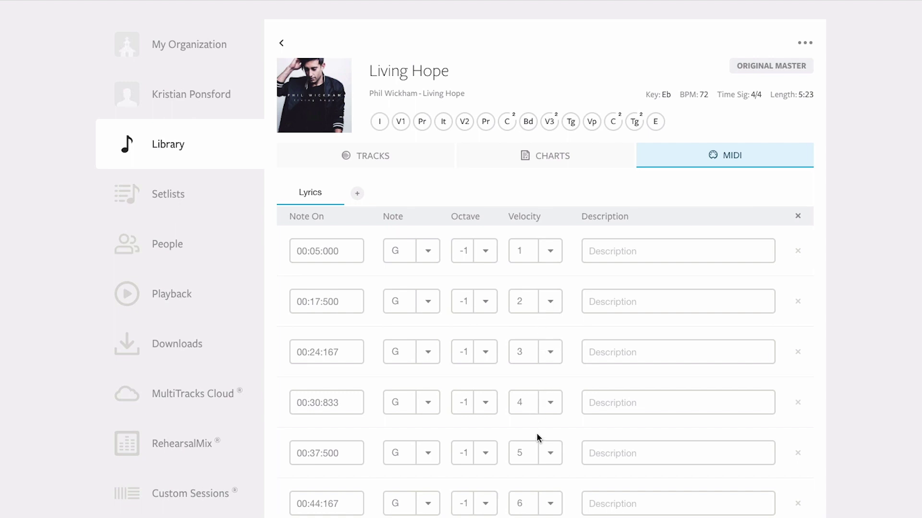
scroll(540, 435, "down", 5)
scroll(539, 438, "down", 18)
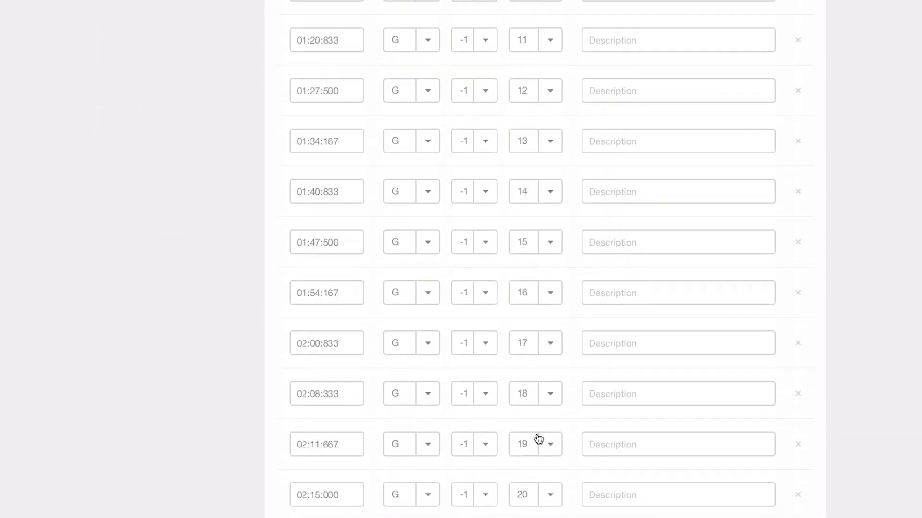
scroll(442, 409, "up", 20)
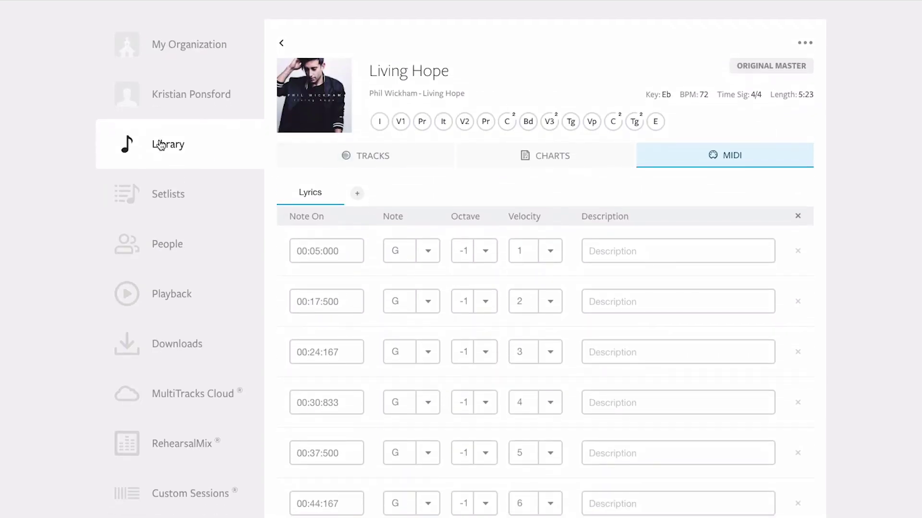
Return to the Library from the sidebar and search again for 'living hope'
left_click(161, 145)
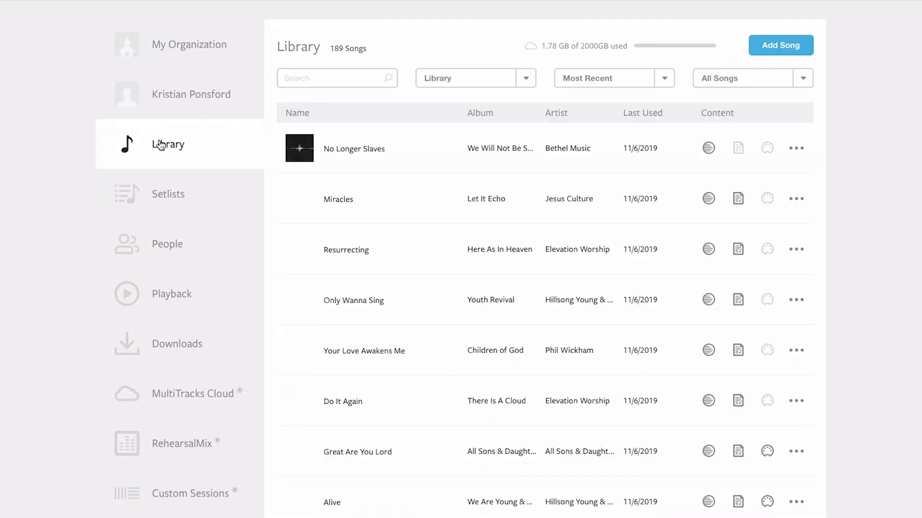
left_click(349, 78)
type("living hope")
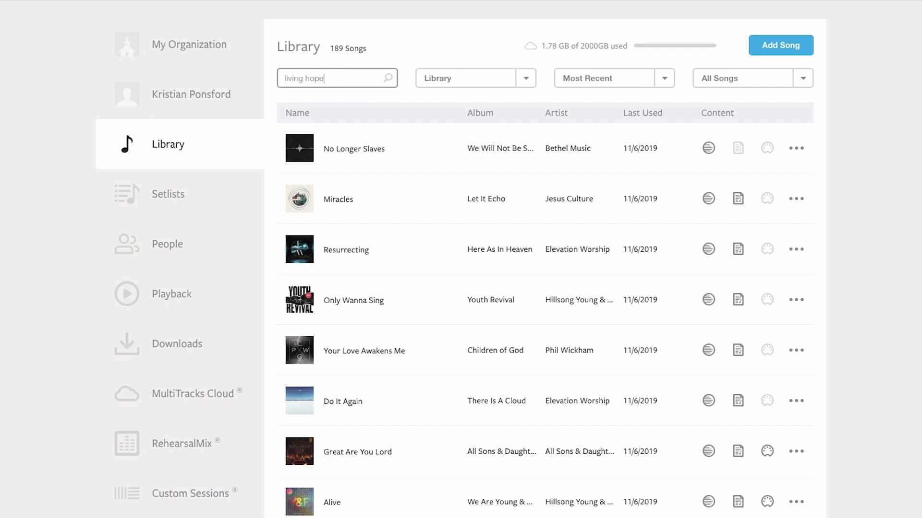
key("Return")
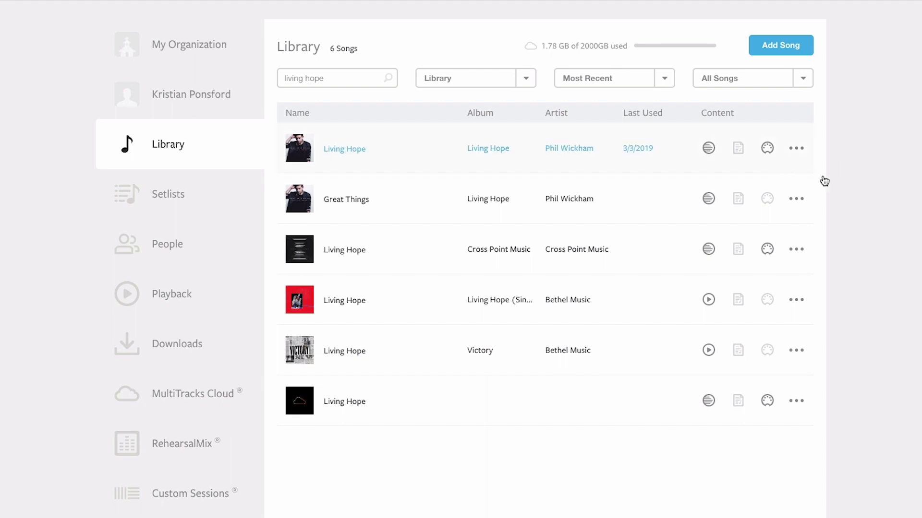
Reopen Living Hope's MIDI cues and change the third cue's Note On from 00:24:167 to 00:23:167
left_click(768, 149)
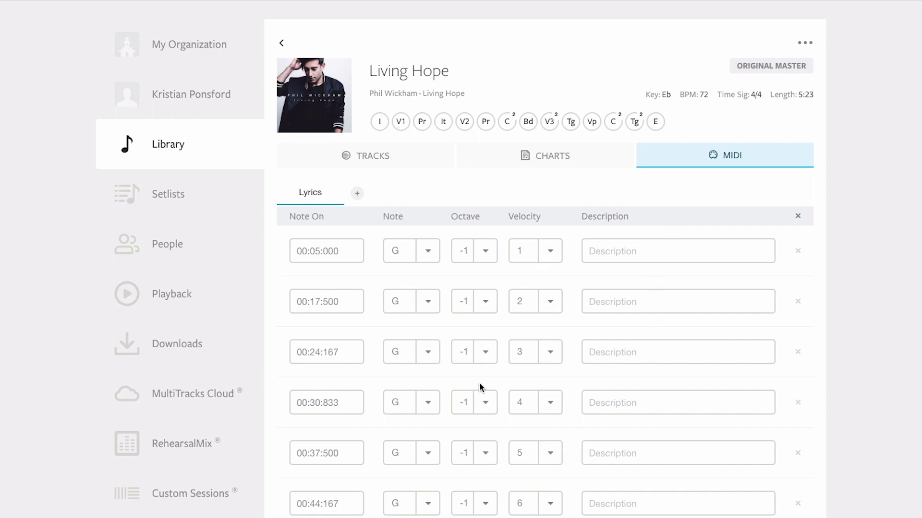
left_click(348, 350)
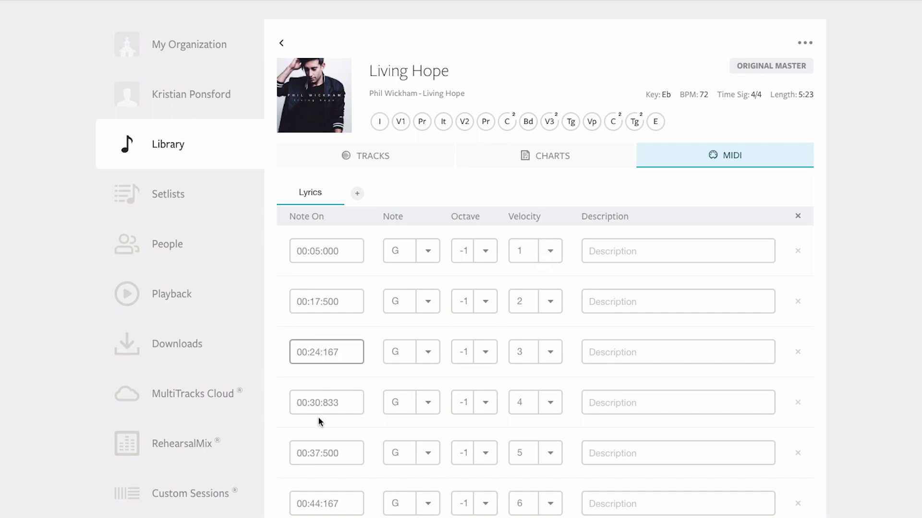
left_click(320, 352)
key("BackSpace")
type("3")
Save the edited Lyrics cue times and scroll back up through the list
scroll(870, 440, "down", 15)
scroll(871, 441, "down", 8)
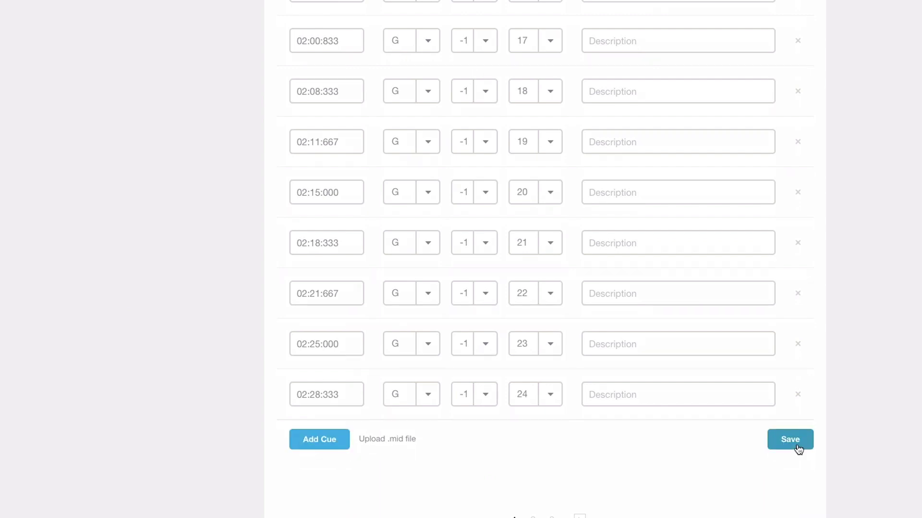
left_click(797, 445)
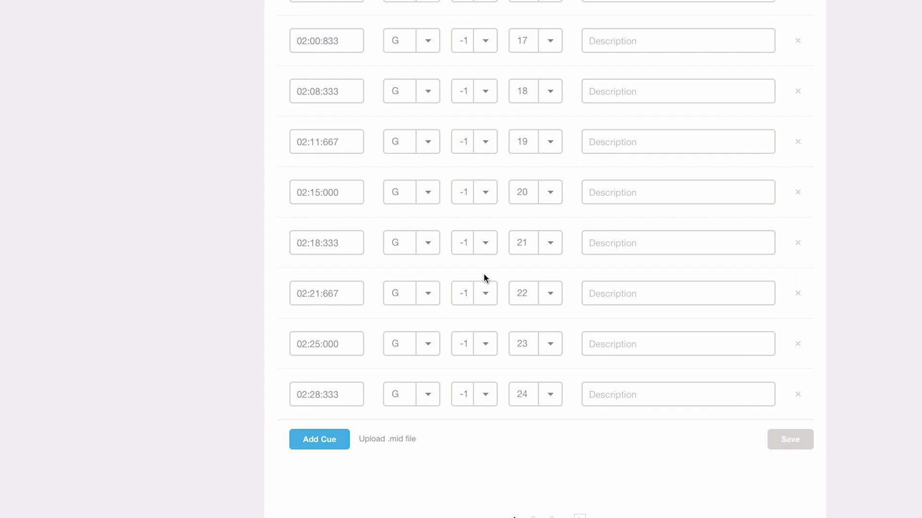
scroll(484, 276, "up", 15)
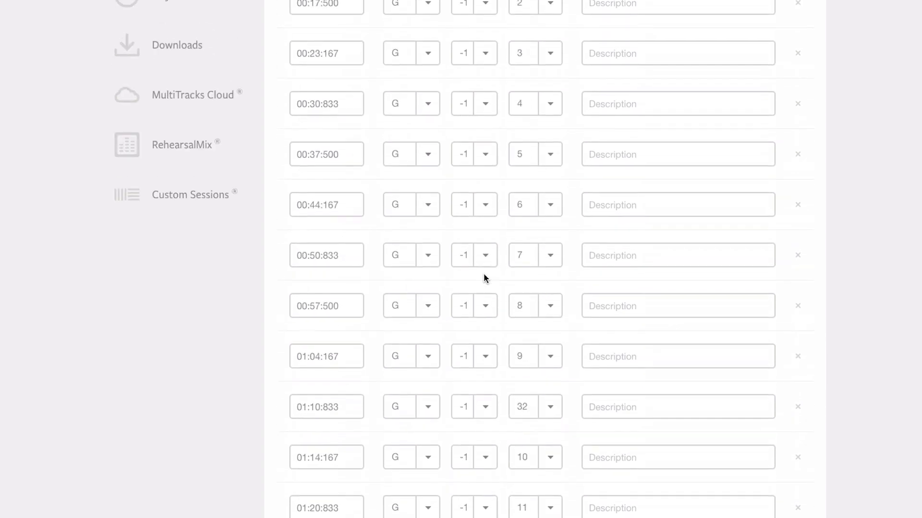
scroll(484, 277, "up", 4)
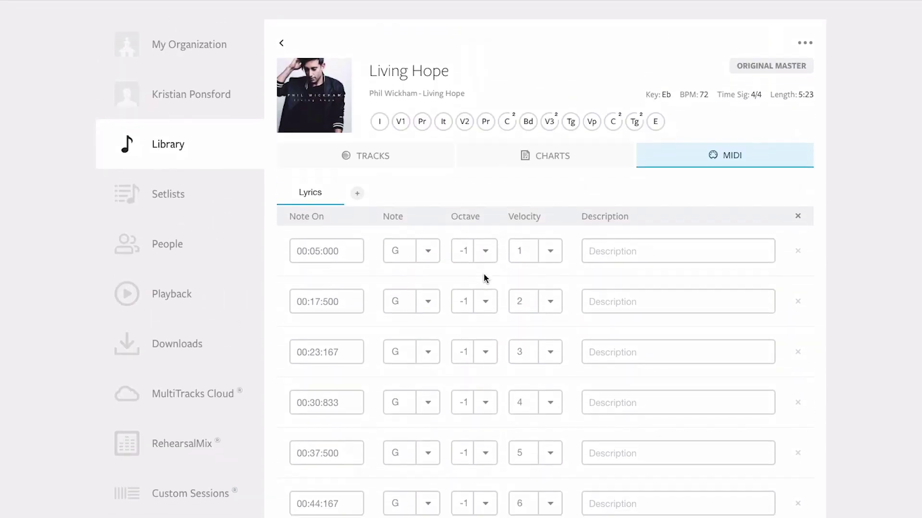